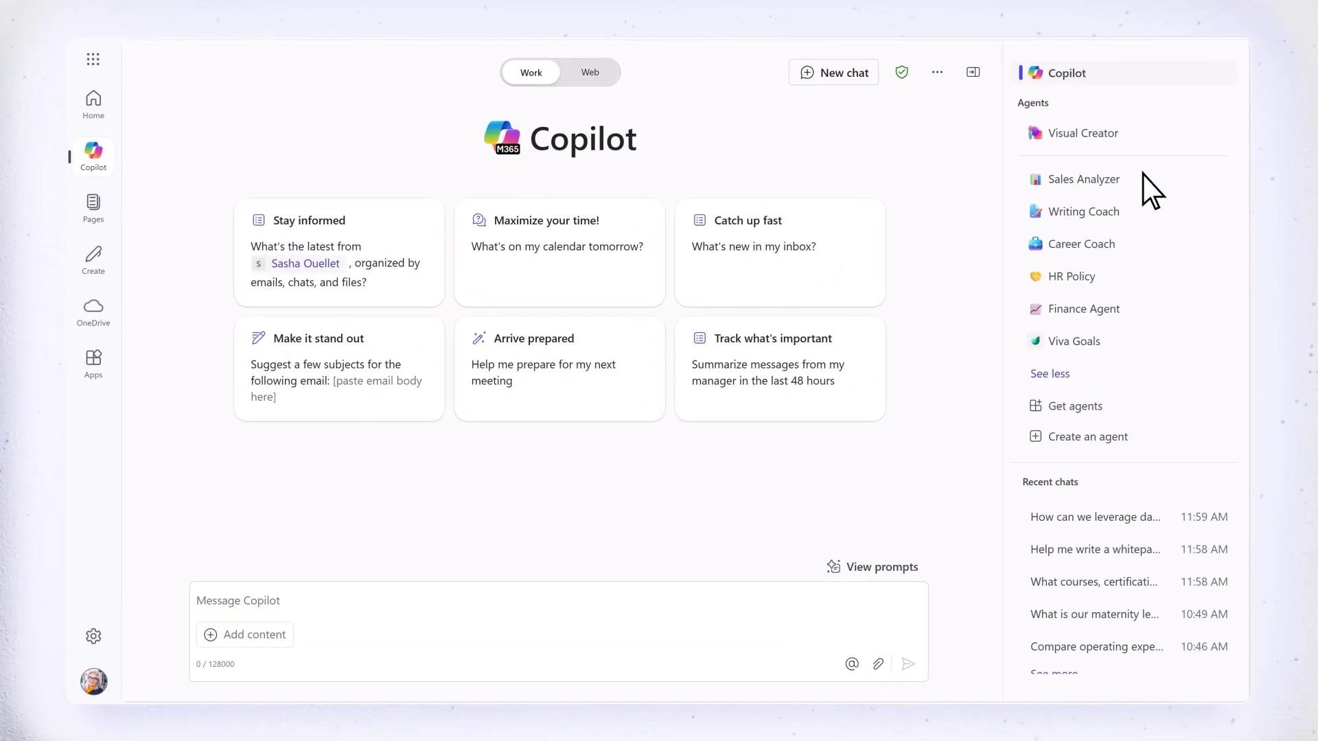
click(1110, 190)
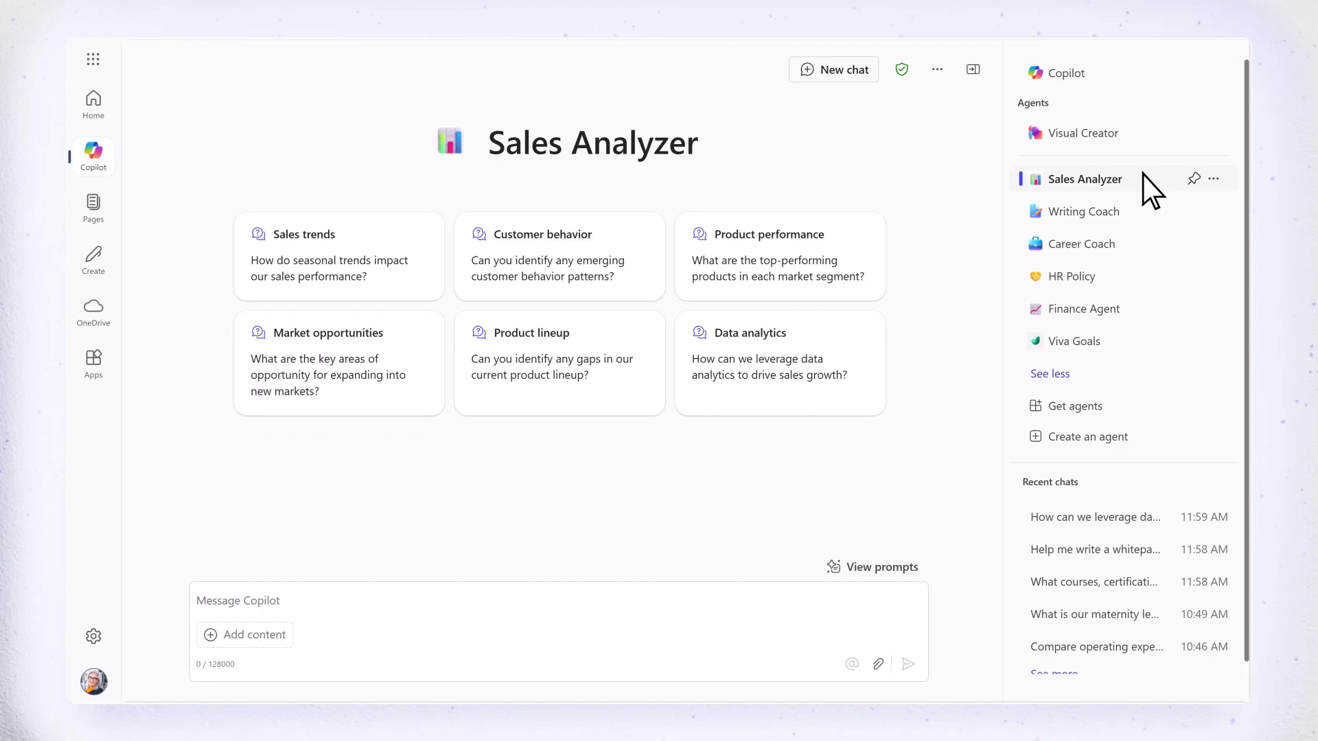
click(1143, 214)
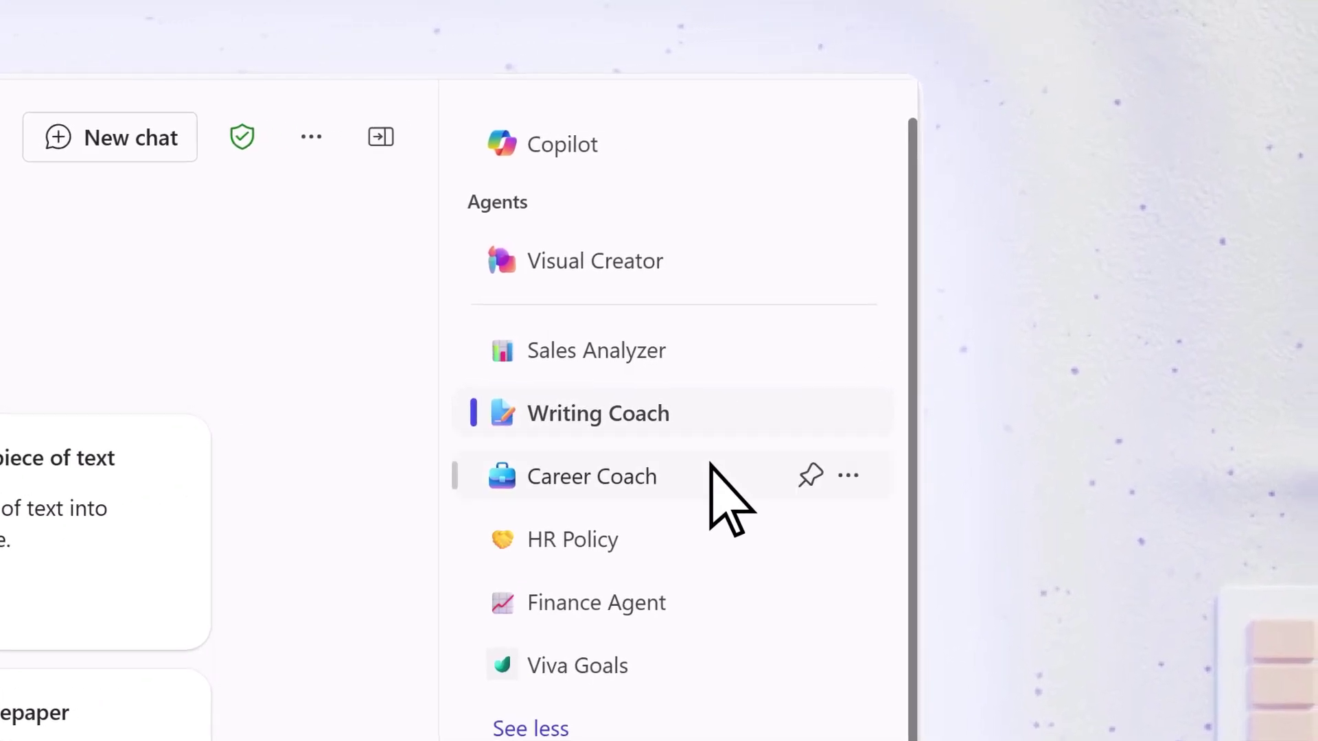
click(710, 462)
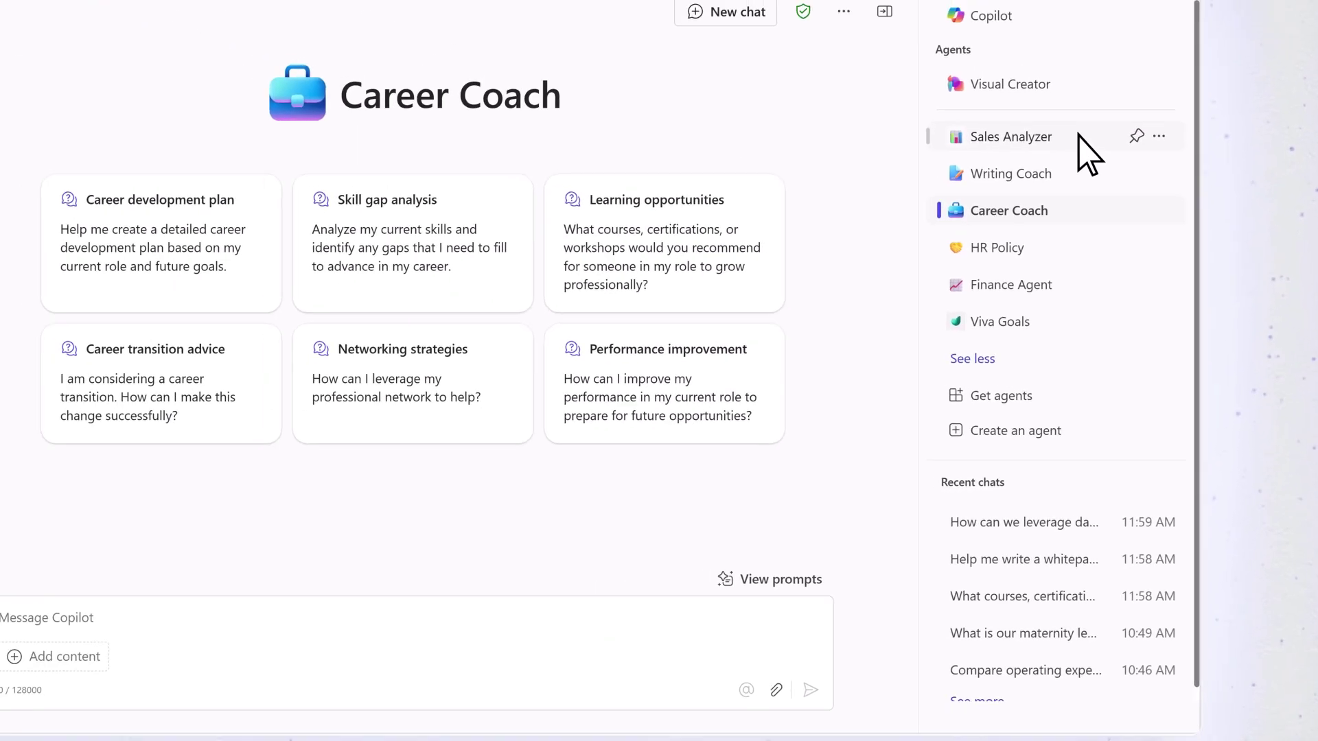
click(1125, 178)
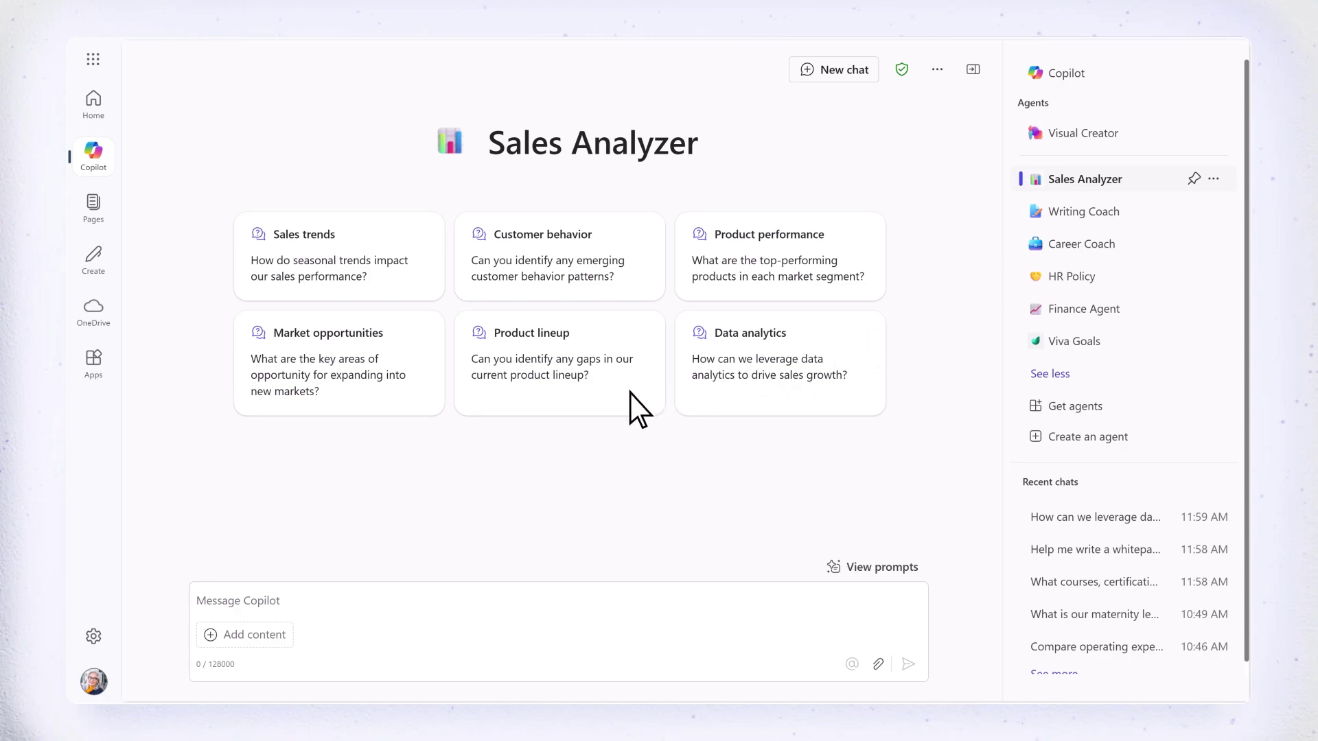
- Send Sales Analyzer the suggested question about key opportunities for expanding into new markets
click(373, 317)
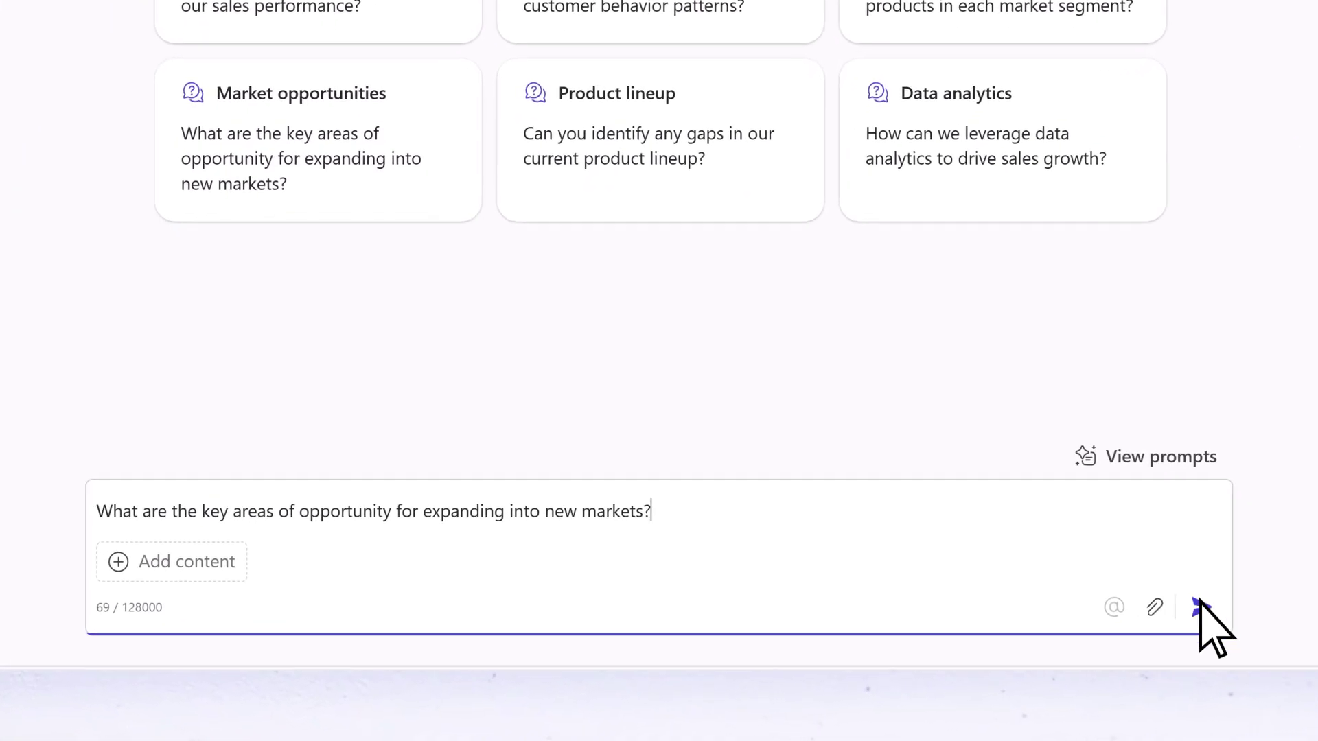
click(1200, 607)
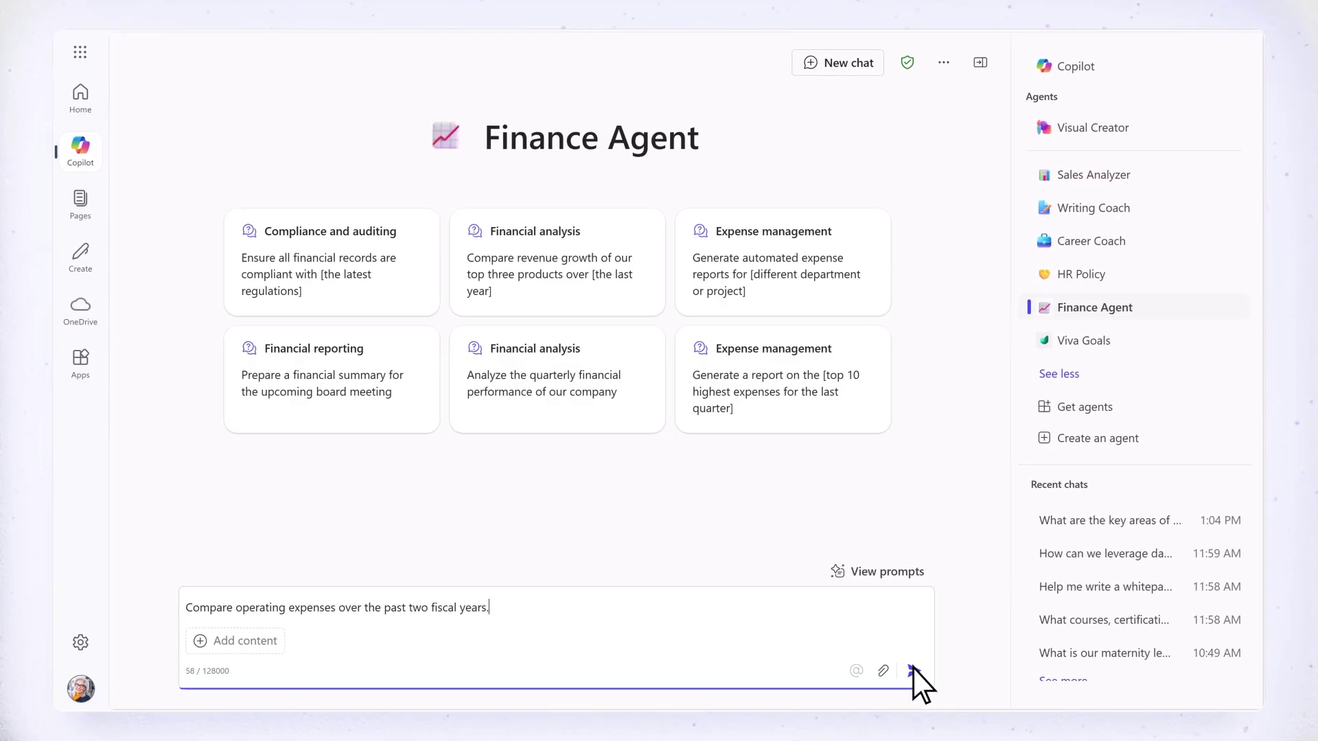
- Send Finance Agent the request comparing operating expenses for FY2023 and FY2024
click(913, 670)
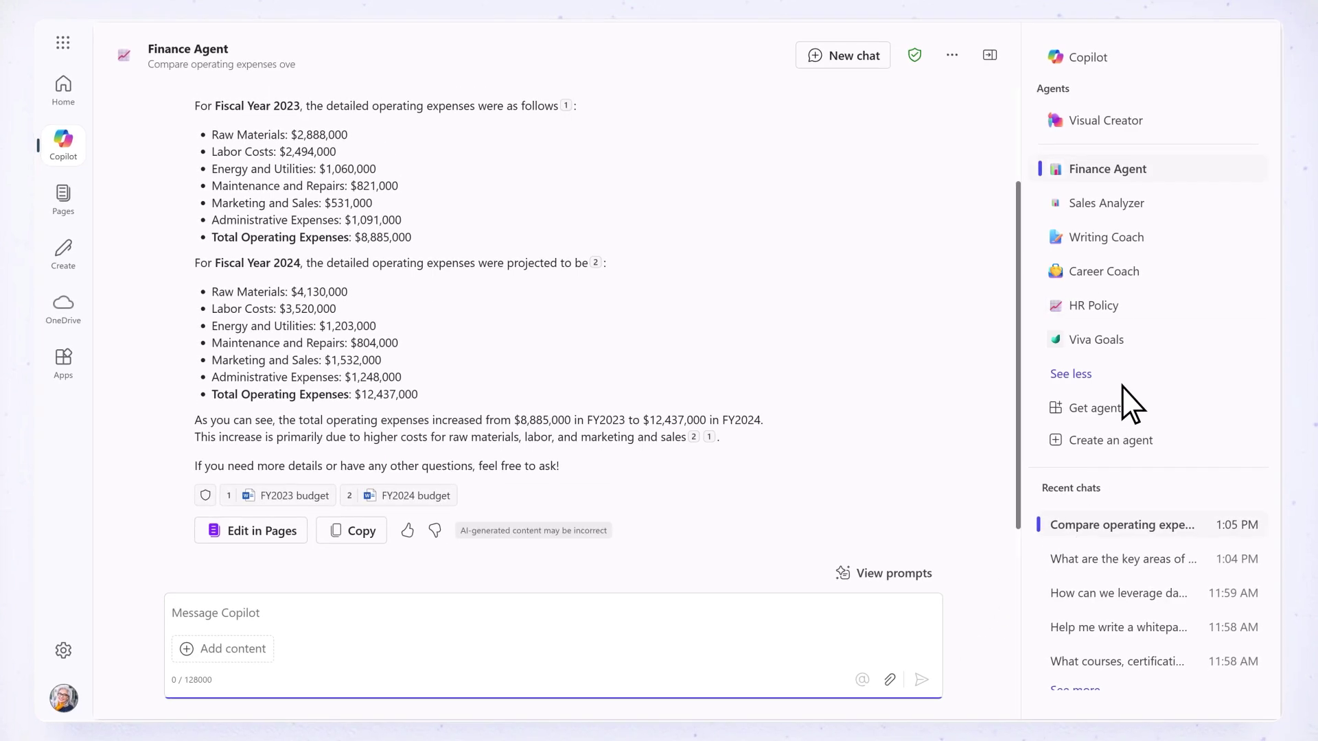
- Switch to the HR Policy agent
click(1141, 301)
text(What is our maternity leave policy?)
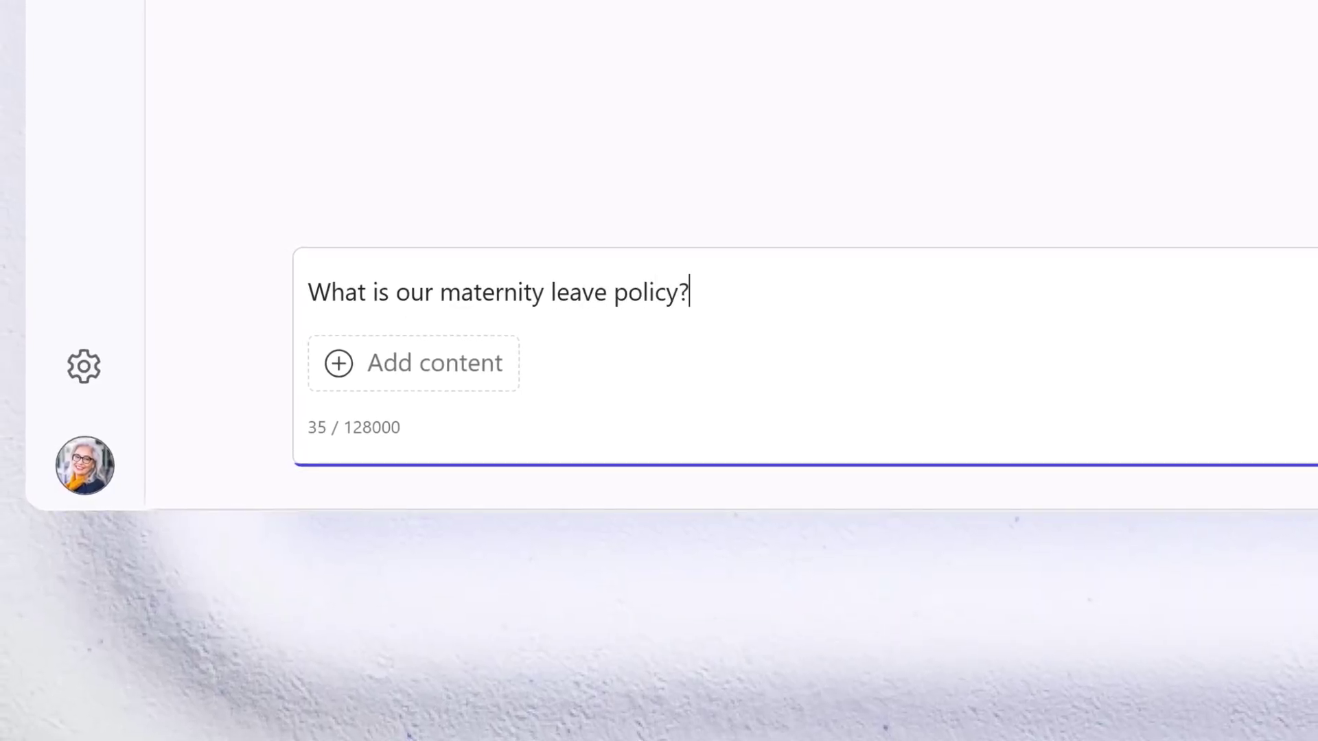
- Submit the question 'What is the maternity leave policy?' to the HR Policy agent
key(Return)
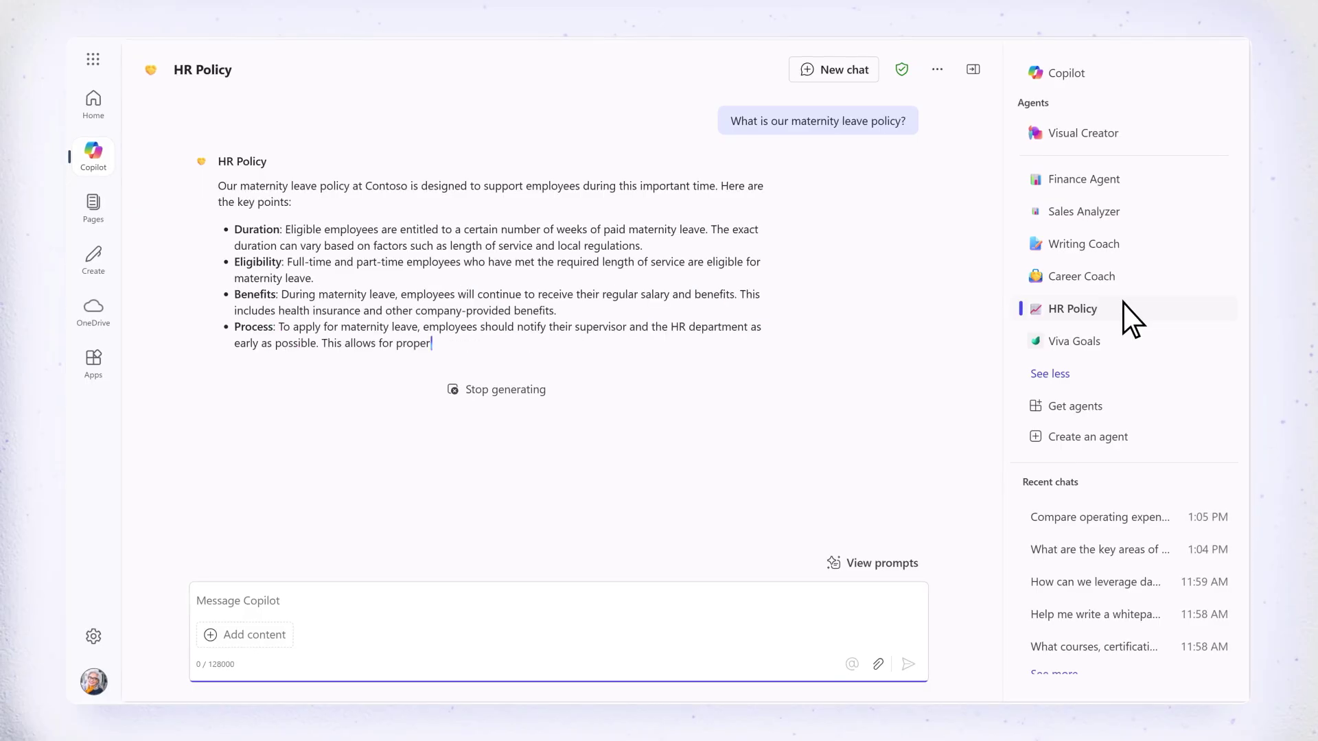